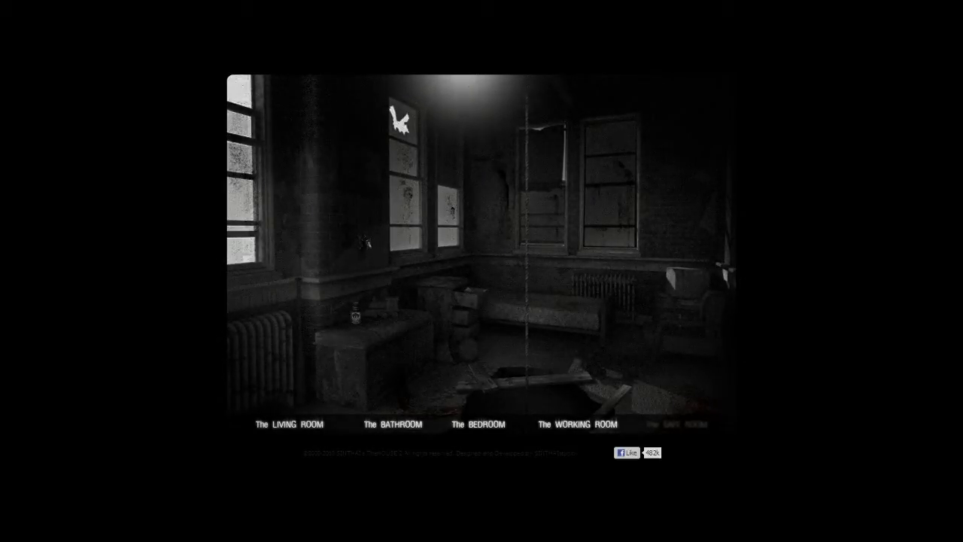
Zoom in on the Nitric Acid Poison bottle on the table.
left_click(355, 312)
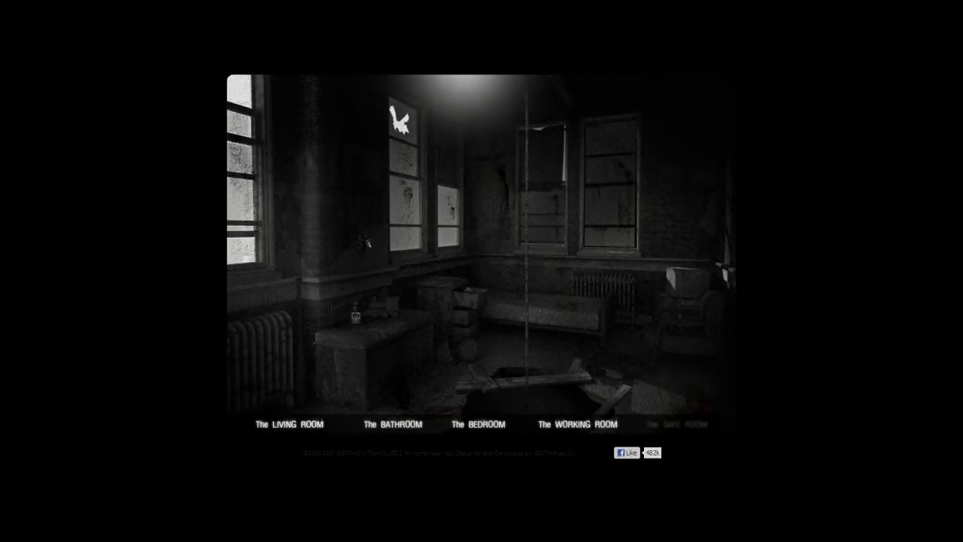
left_click(364, 242)
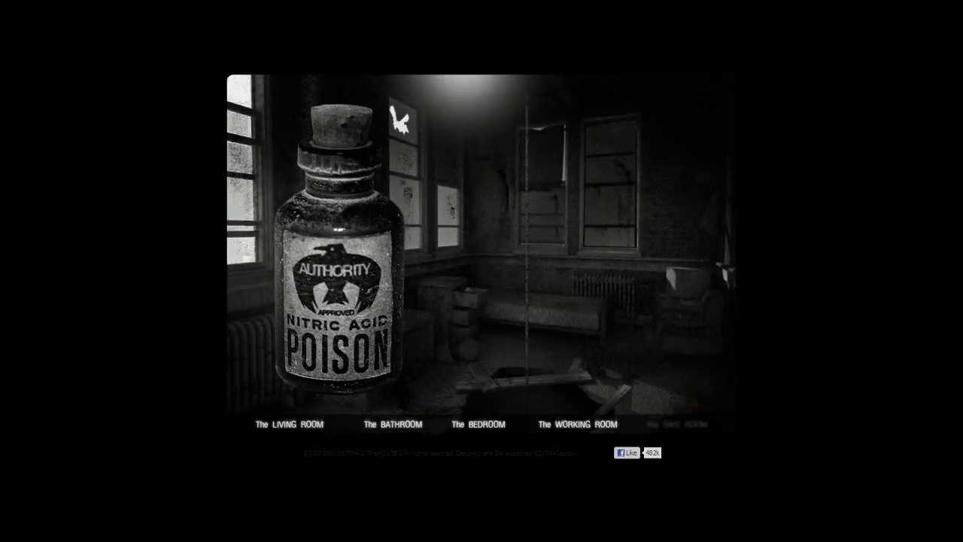
Dismiss the poison bottle close-up to return to the derelict room.
left_click(366, 243)
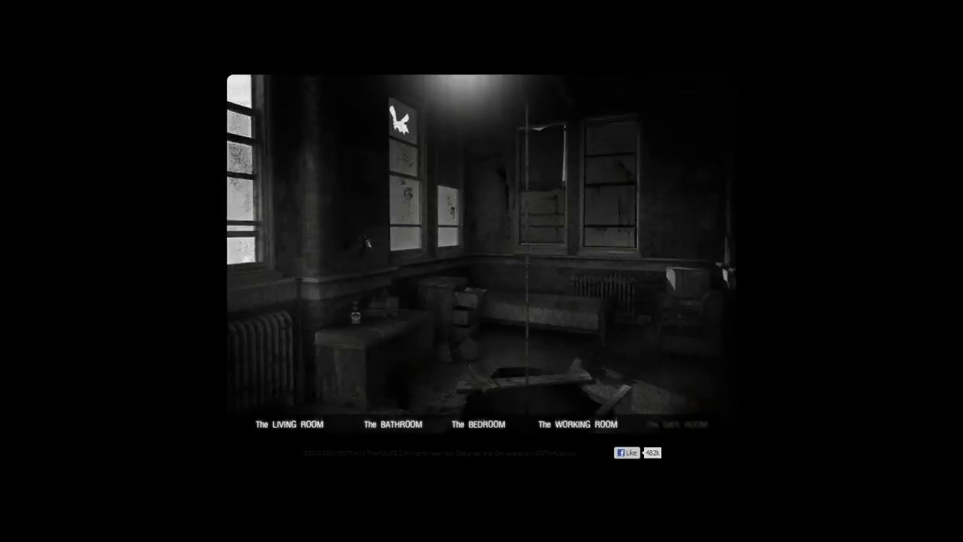
left_click(356, 313)
left_click(355, 312)
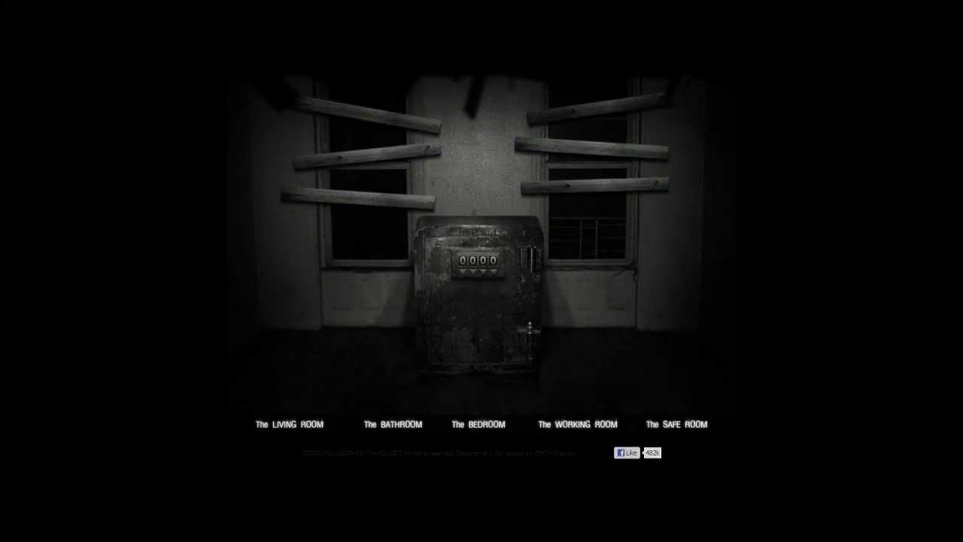
Dial the safe's first two digits to 1 and 9.
left_click(478, 294)
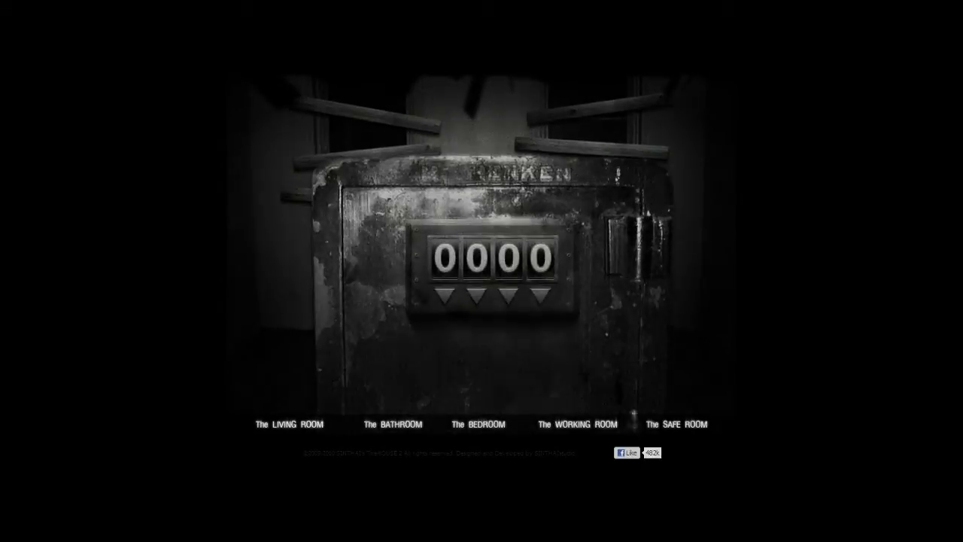
left_click(444, 299)
double_click(476, 299)
triple_click(476, 300)
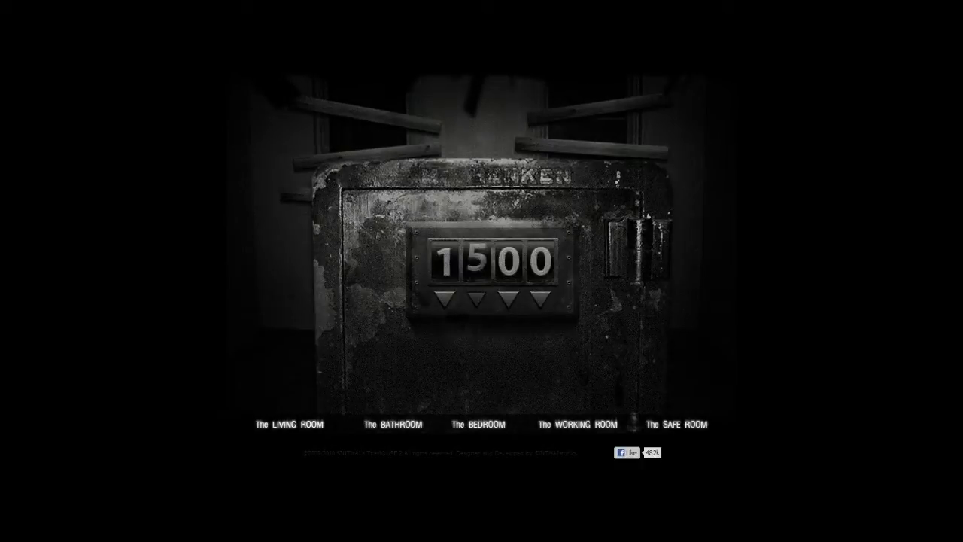
left_click(476, 299)
double_click(476, 299)
left_click(476, 300)
Set the third digit to 4 and advance the last digit toward 6.
left_click(507, 299)
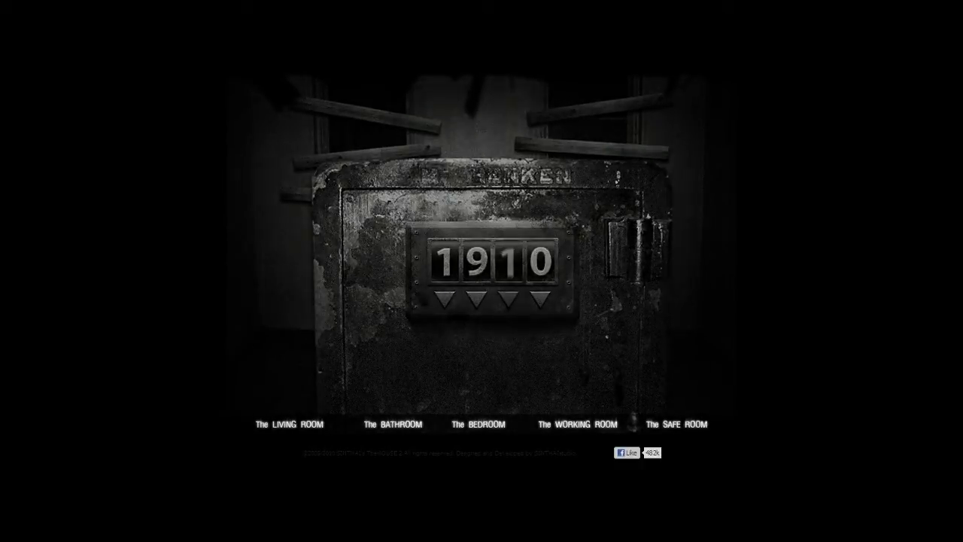
triple_click(507, 299)
left_click(540, 299)
double_click(540, 299)
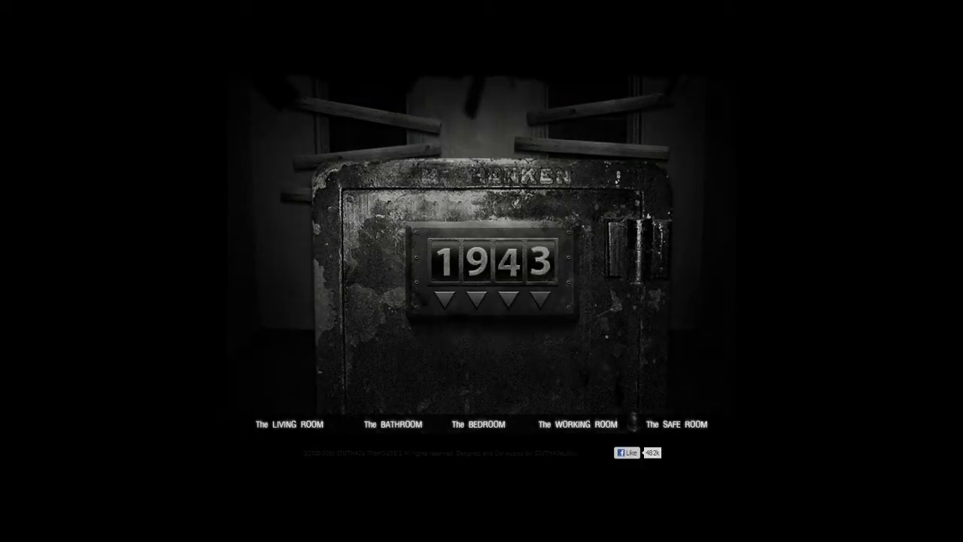
left_click(540, 299)
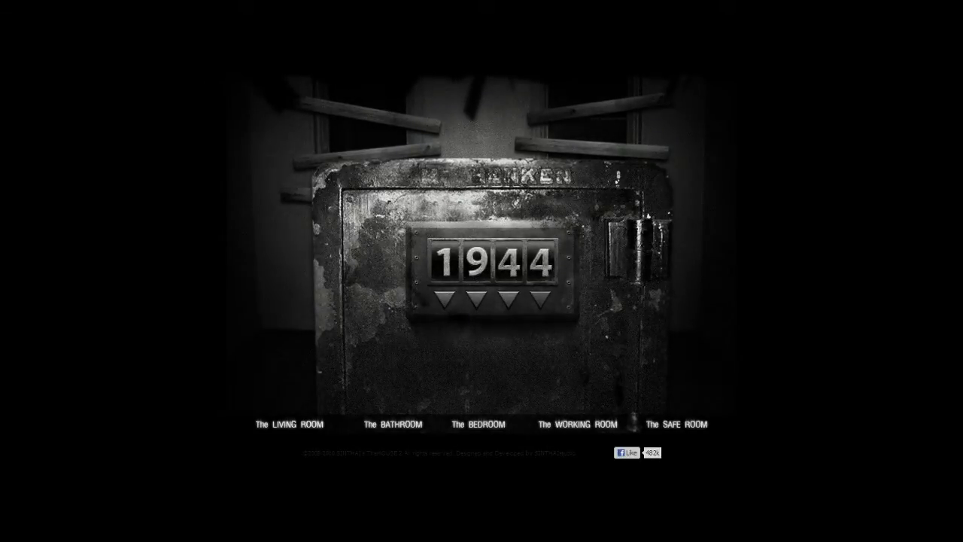
left_click(540, 300)
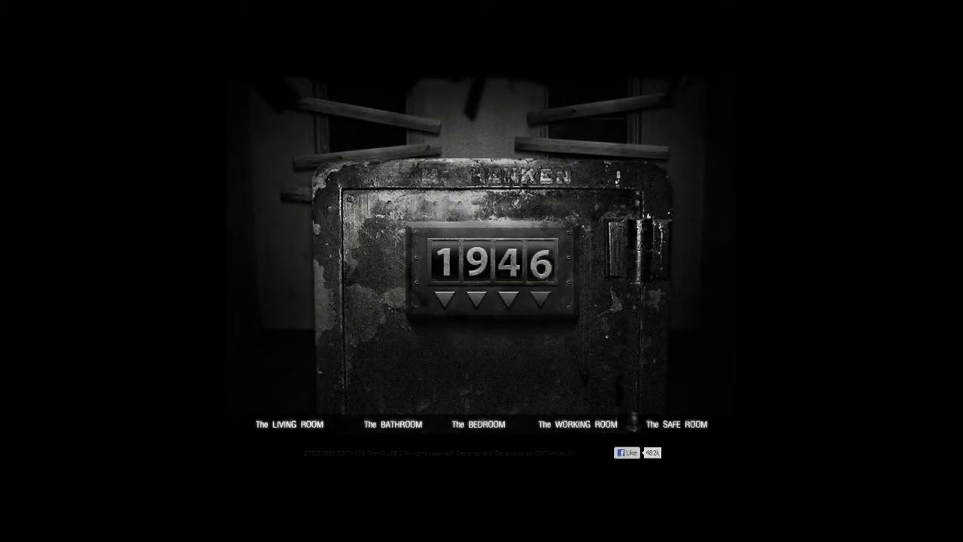
double_click(540, 300)
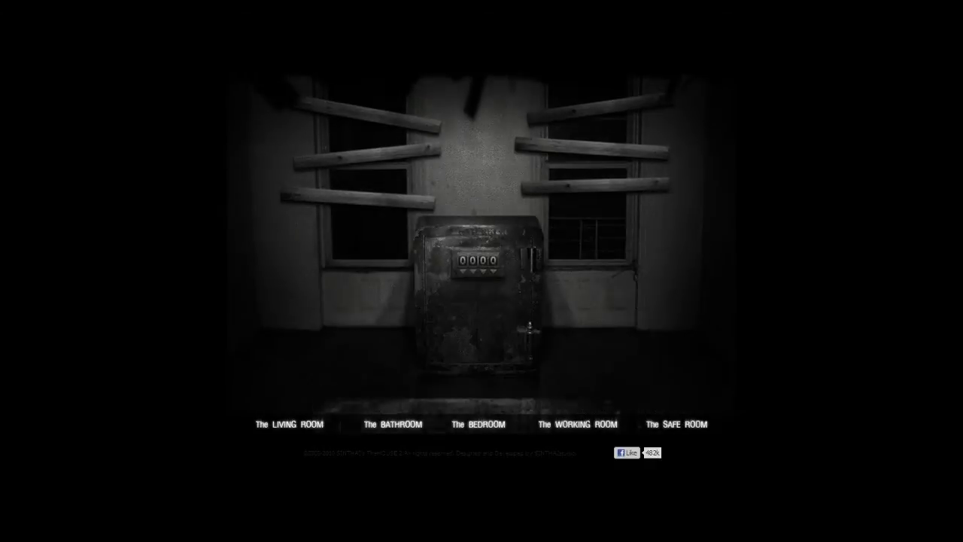